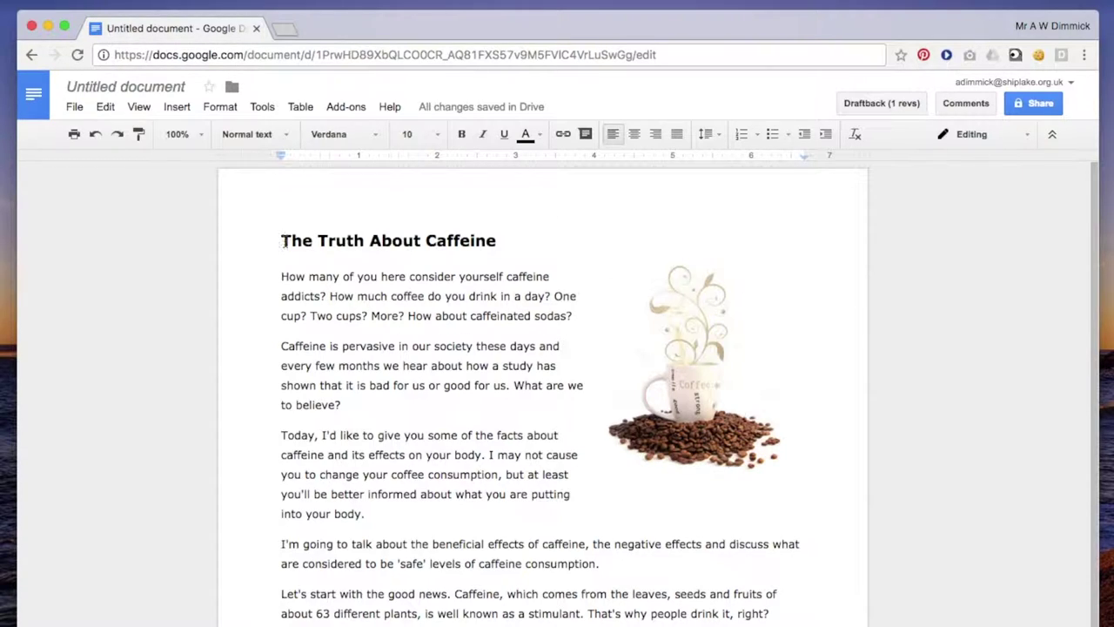
Show the text colour palette for the title 'The Truth About Caffeine' and start a region screenshot (Cmd+Ctrl+Shift+4).
drag(281, 243, 501, 241)
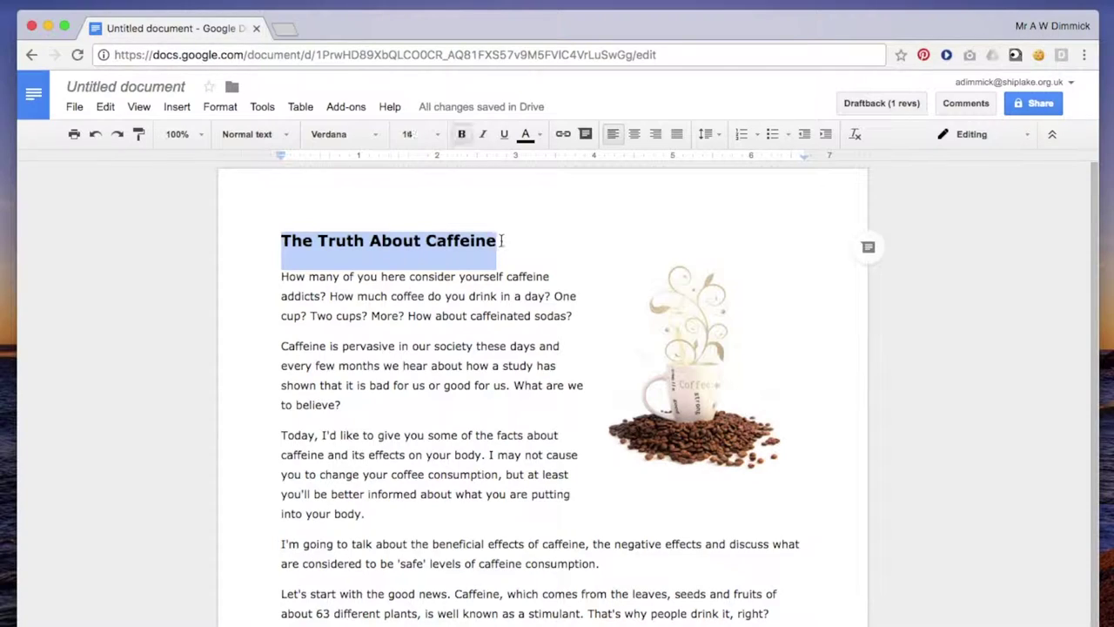
click(525, 135)
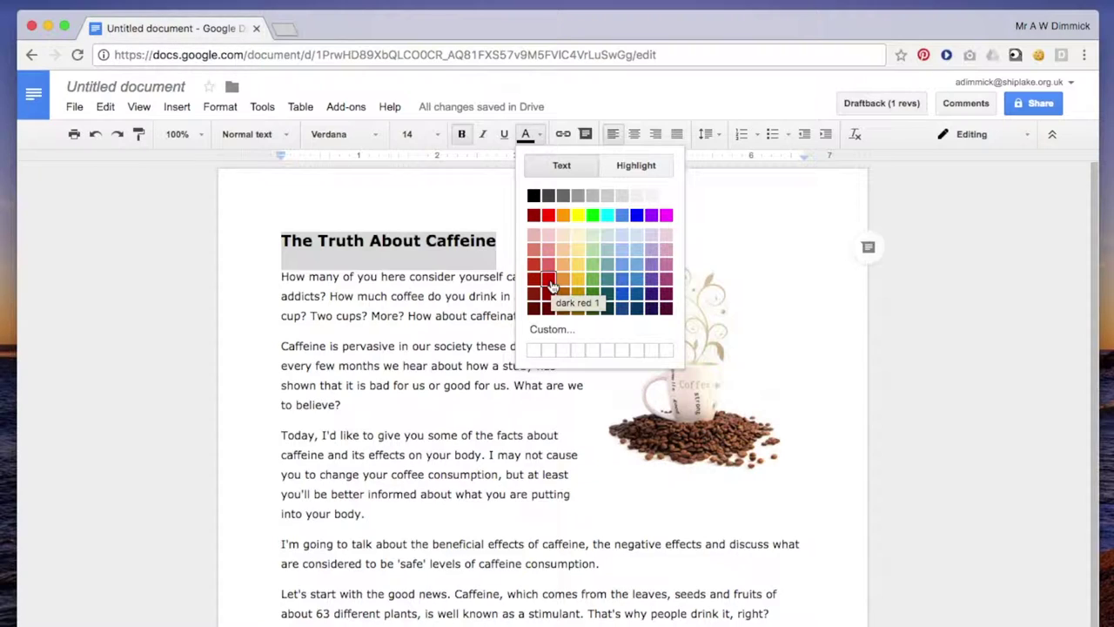
key(ctrl+shift+super+4)
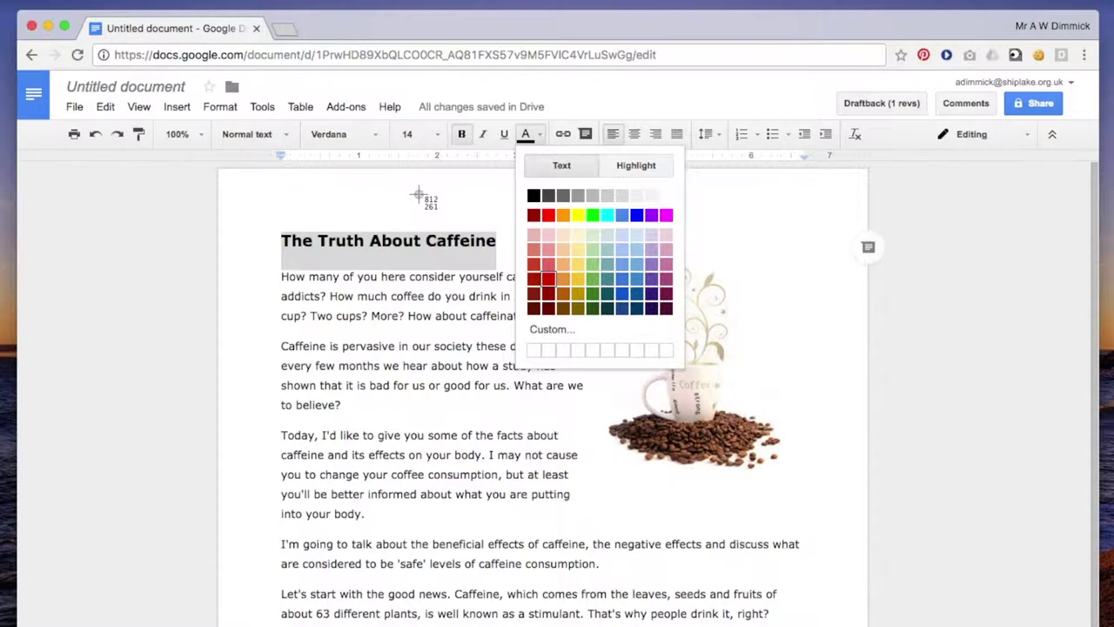
Capture the region with the toolbar, colour palette and title to the clipboard.
drag(703, 385, 259, 103)
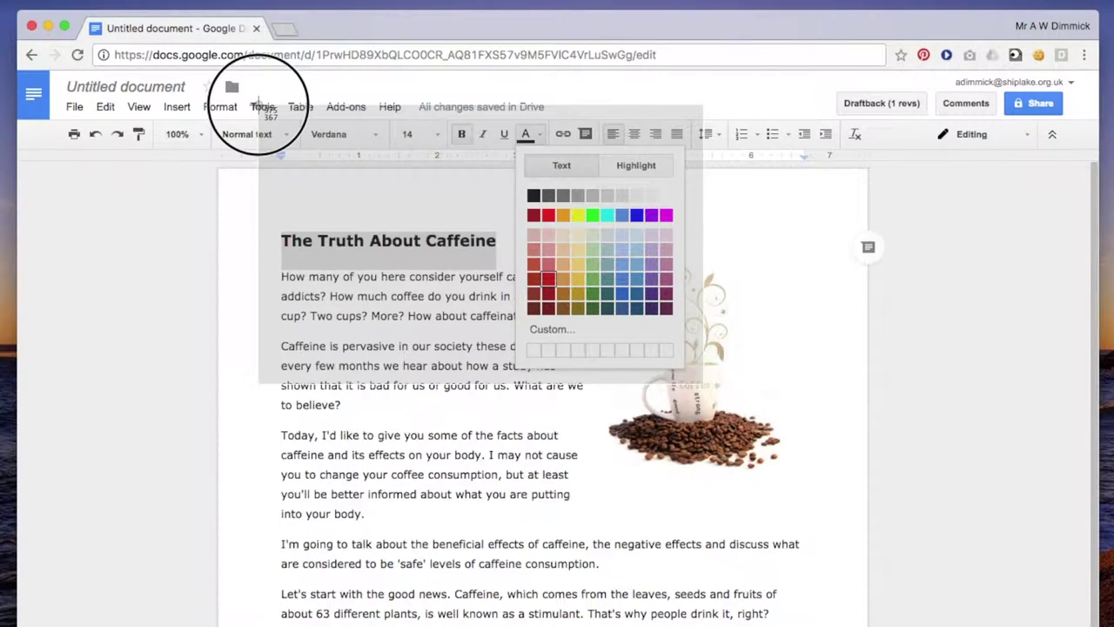
drag(258, 104, 258, 107)
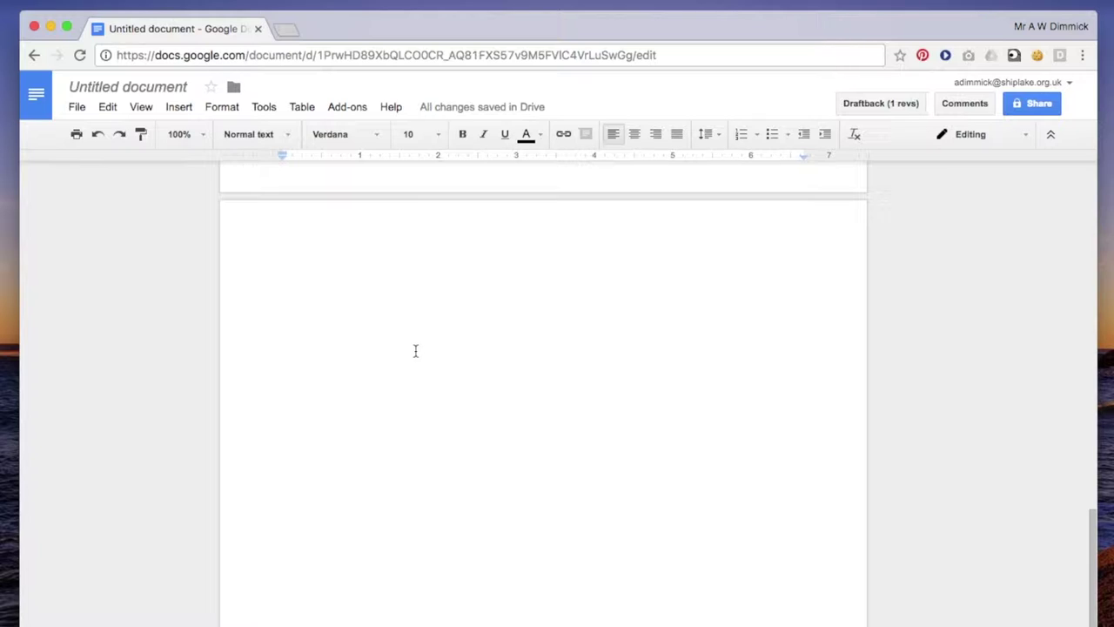
Write 'To change the colour of text I need to select it and then click on the font colour button in the toolbar:' and start a new line.
text(Here)
key(BackSpace)
key(BackSpace)
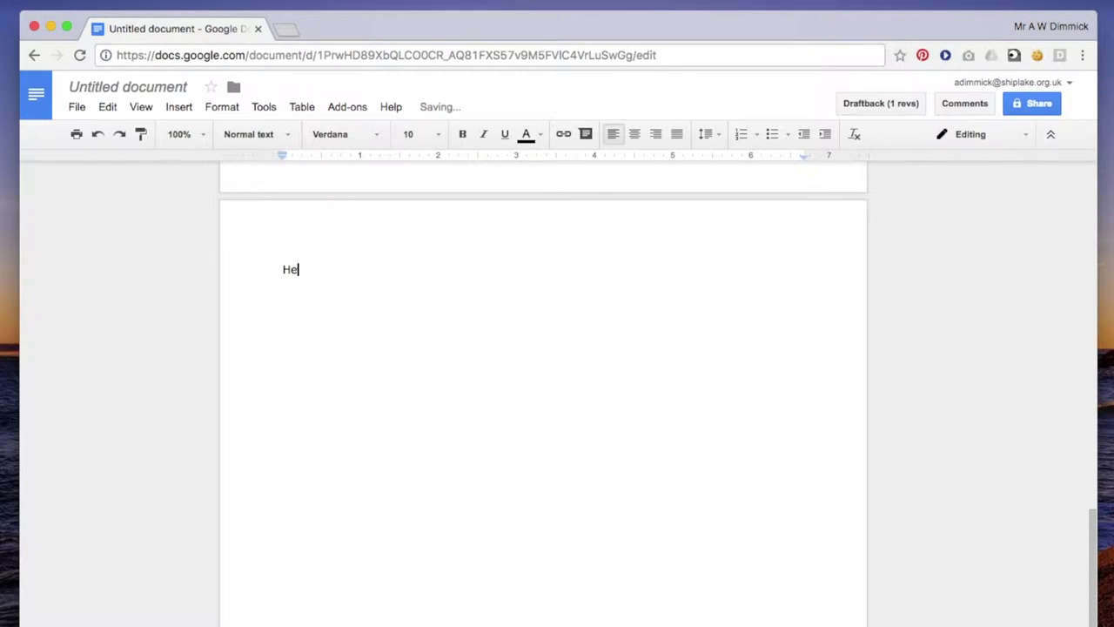
key(BackSpace)
key(BackSpace)
text(To change the co)
text(lour of text I)
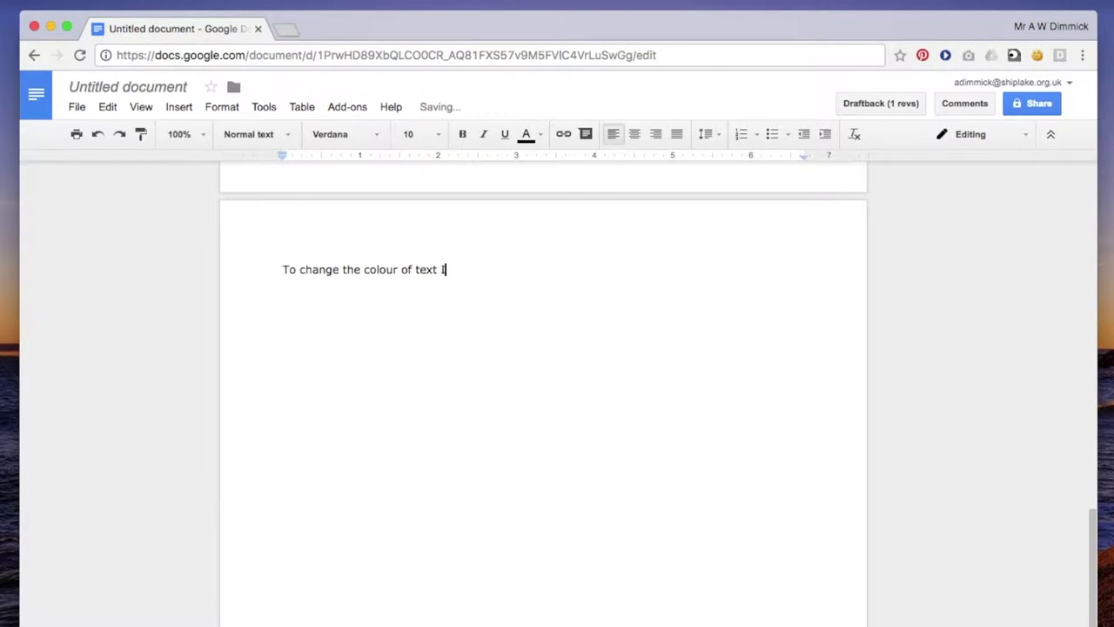
text( need to select)
key(BackSpace)
key(BackSpace)
text(ect it and the)
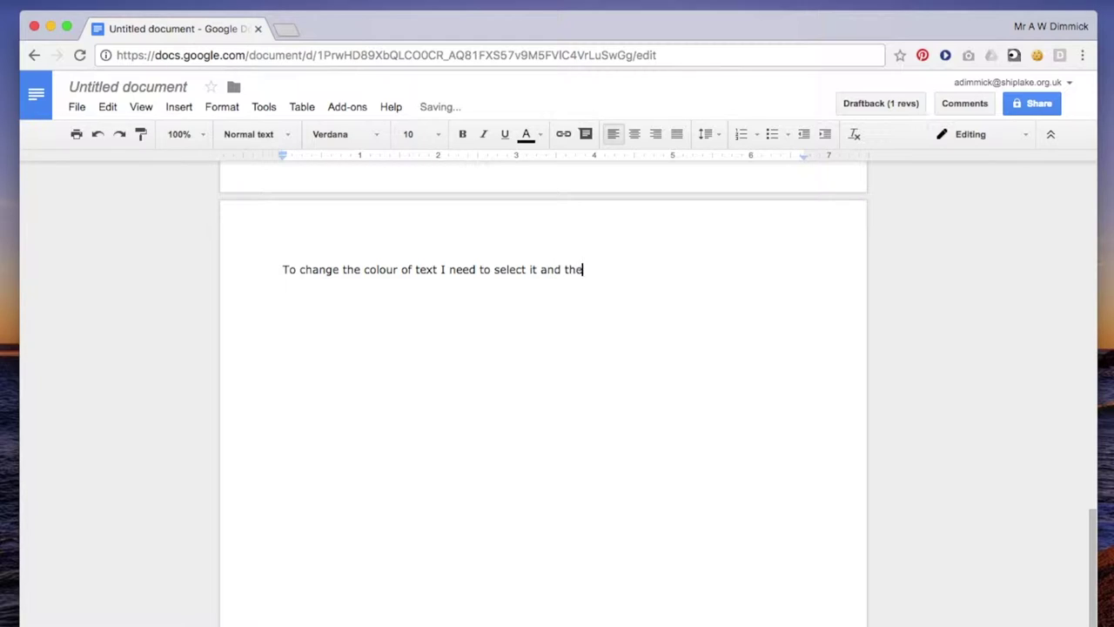
text(n click on the )
text(font colour button in the toolbar:)
key(Return)
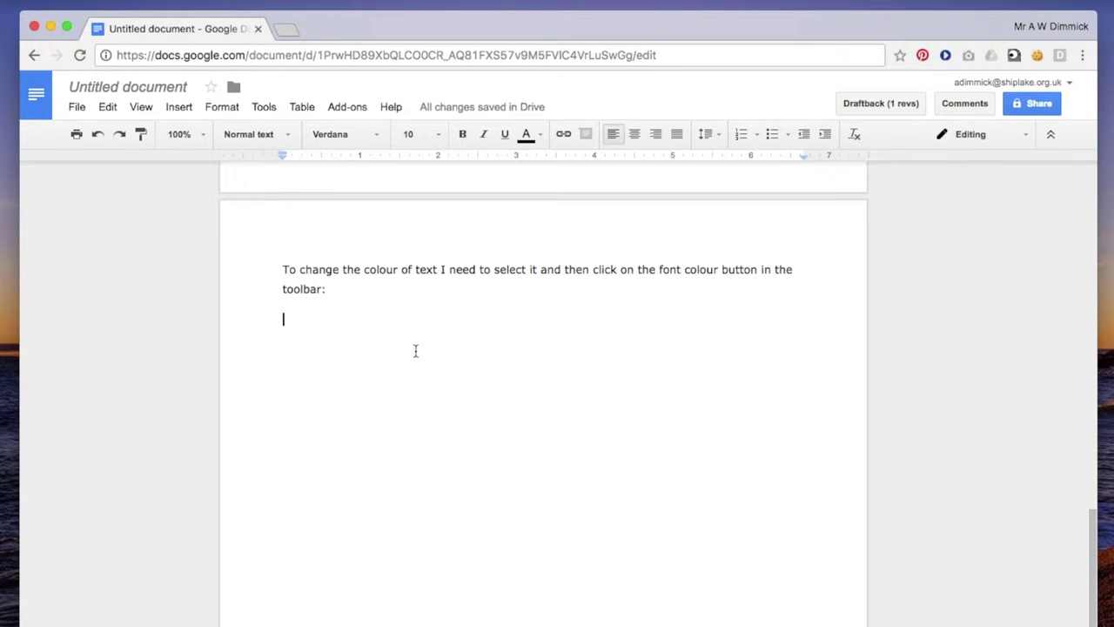
Paste the palette screenshot via Edit > Paste, add a black border and centre-align it.
click(107, 107)
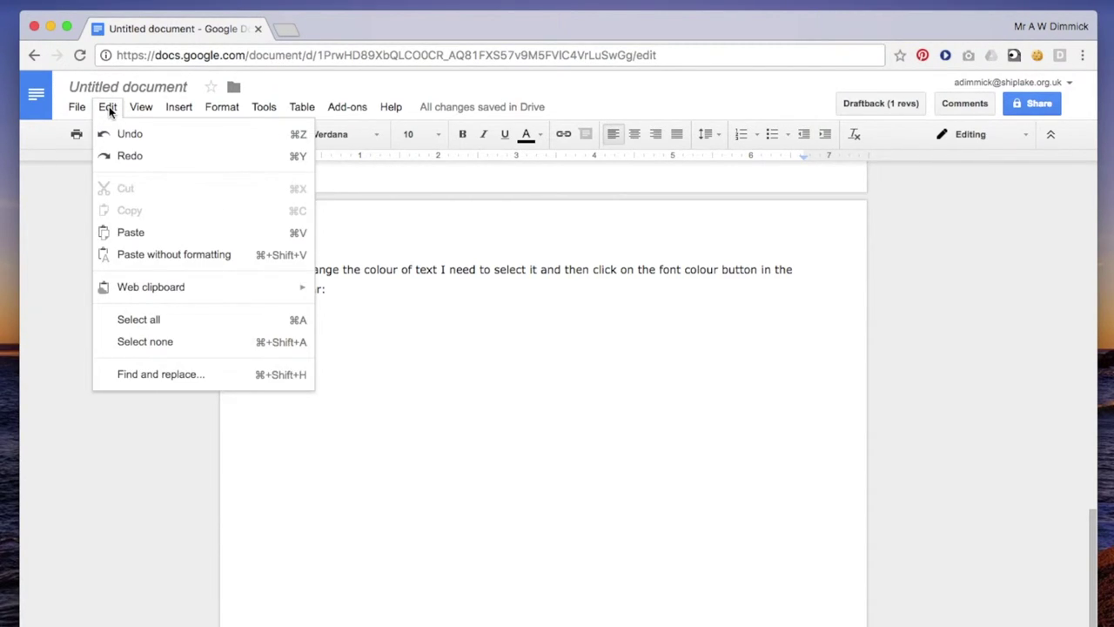
click(224, 233)
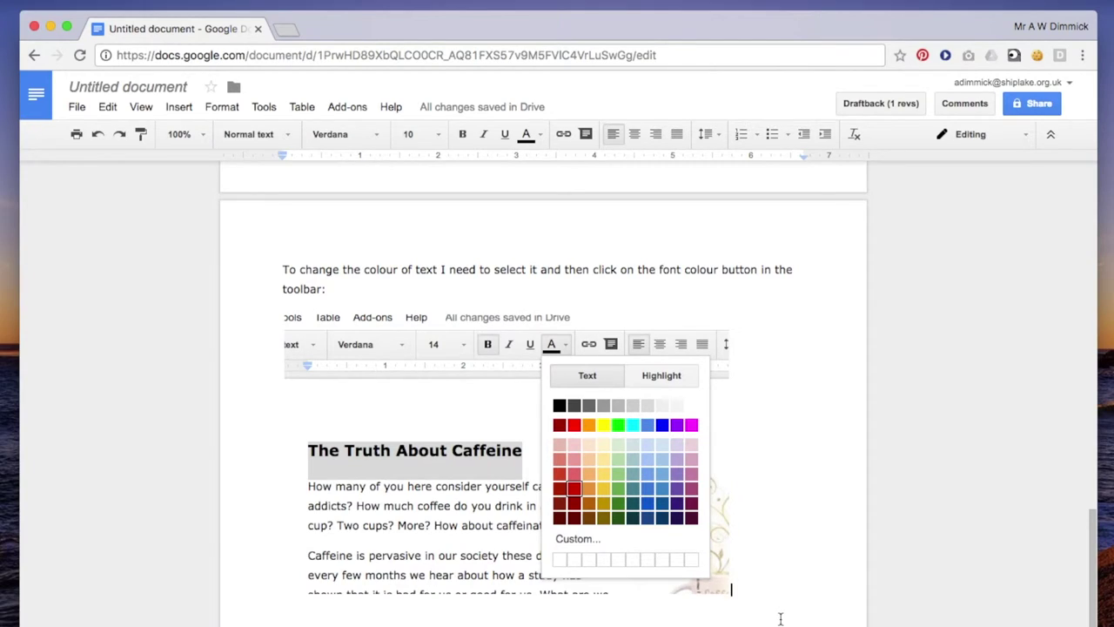
click(558, 373)
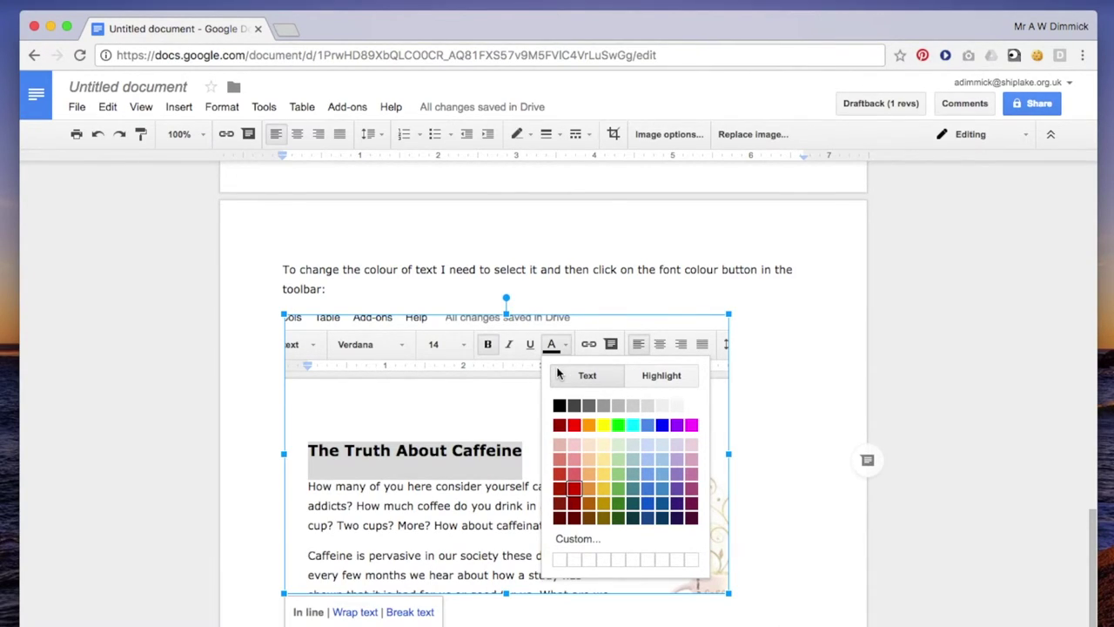
click(518, 134)
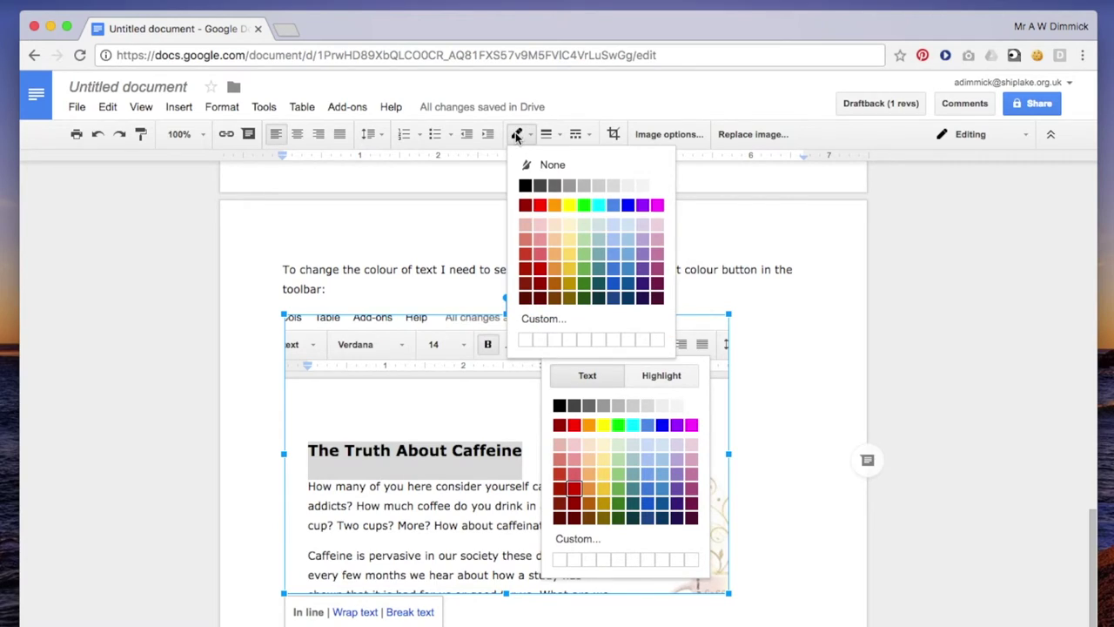
click(526, 188)
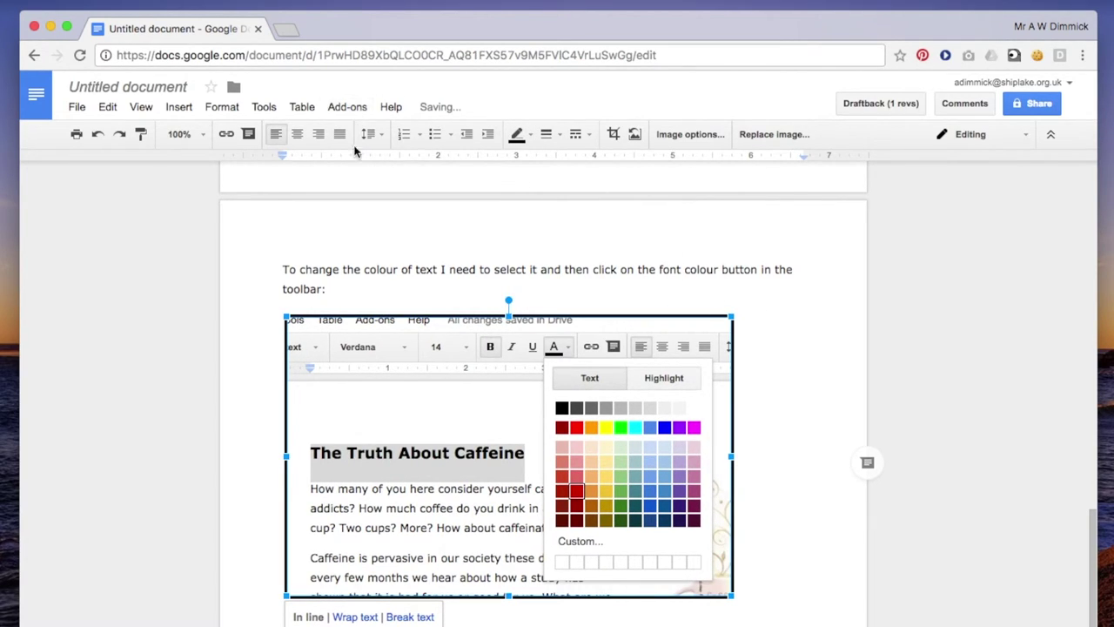
click(296, 137)
click(821, 363)
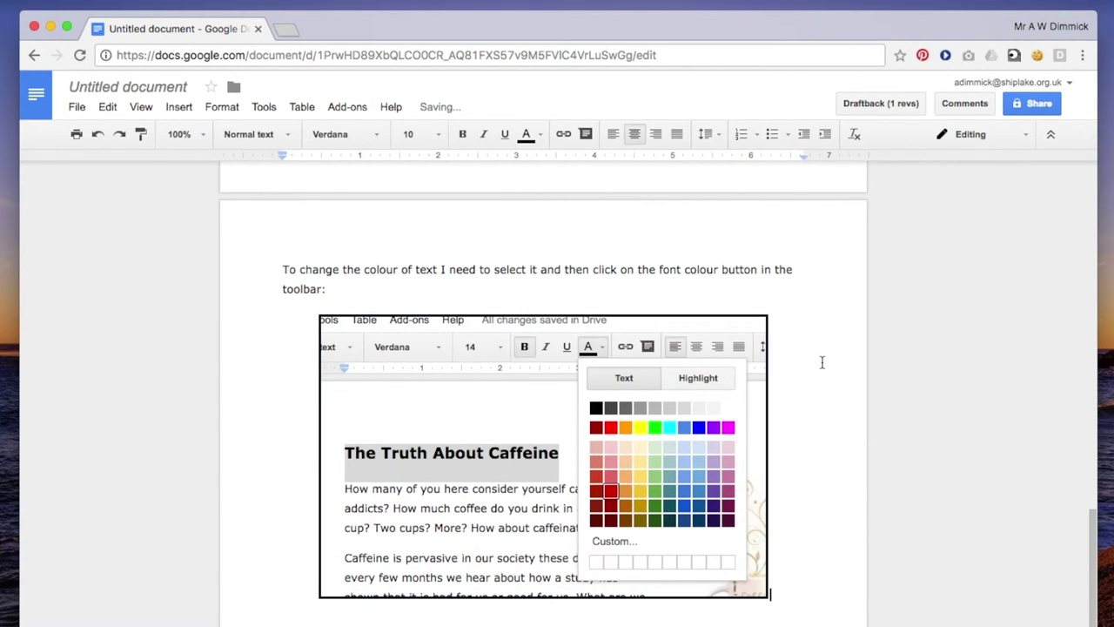